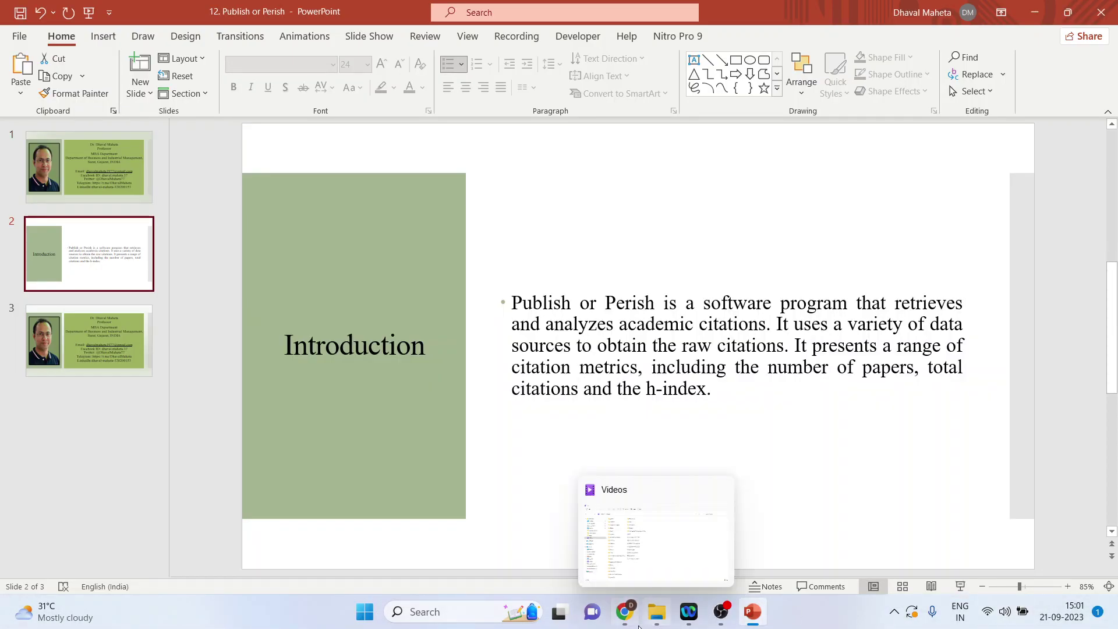
- Switch to Chrome and open the Harzing.com Publish or Perish page from the Google results
click(625, 612)
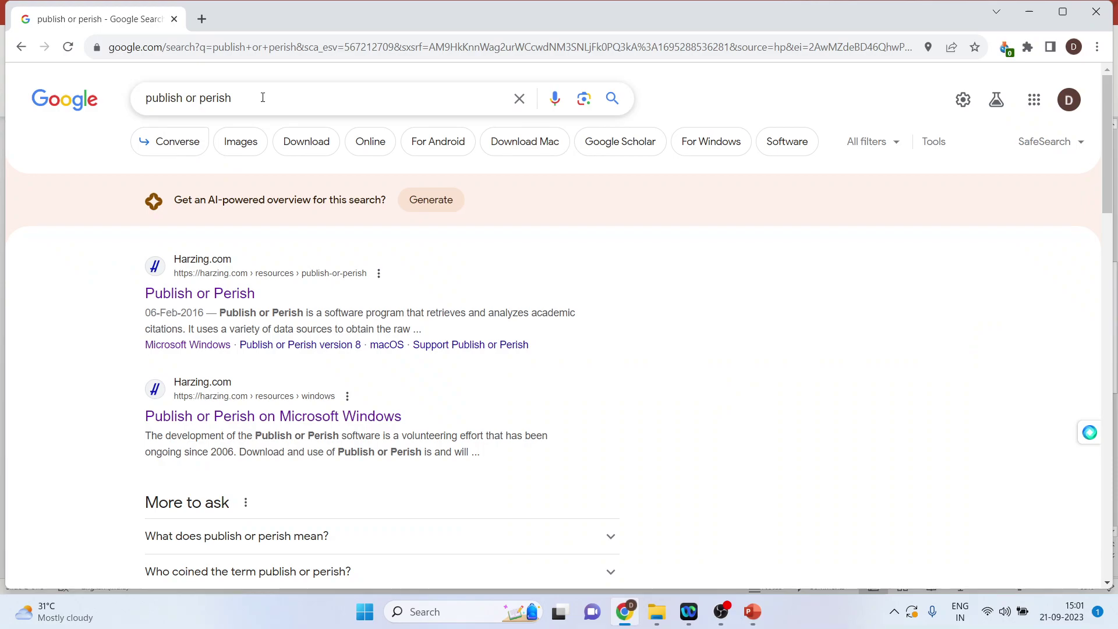
click(219, 302)
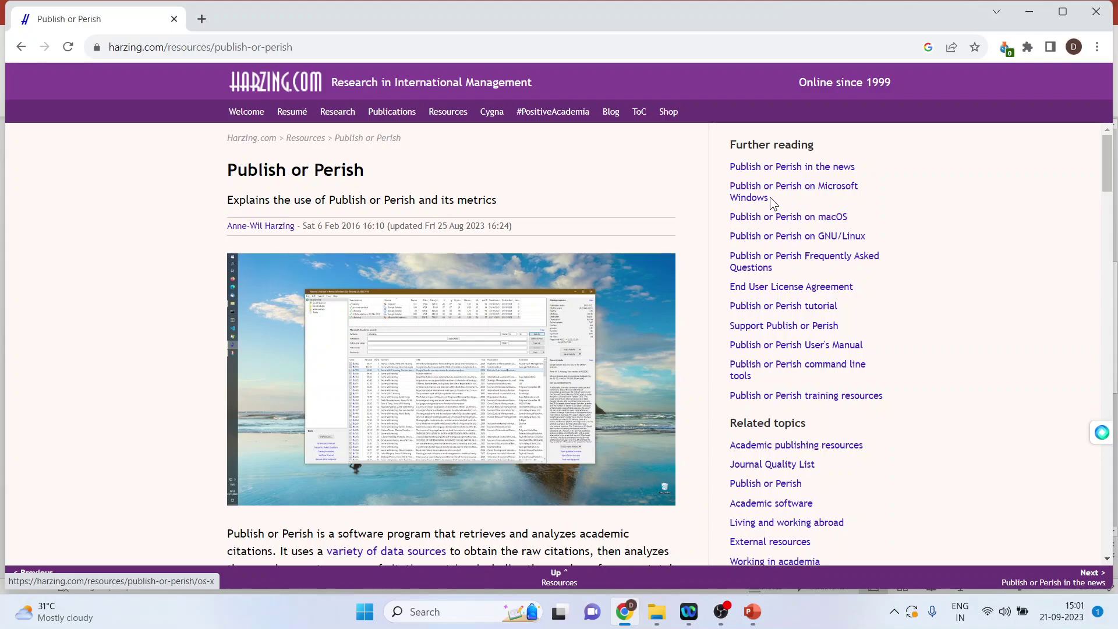
- Go to the Microsoft Windows page and download the PoP8Setup.exe installer
click(765, 198)
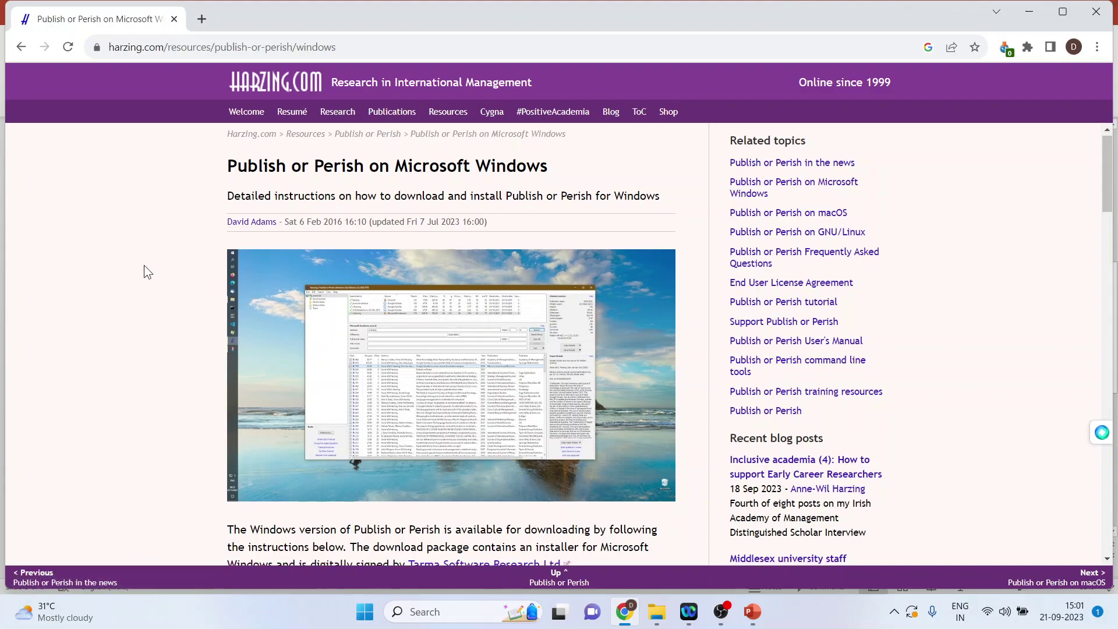
scroll(144, 266, down, 3)
scroll(144, 266, down, 2)
scroll(144, 266, down, 3)
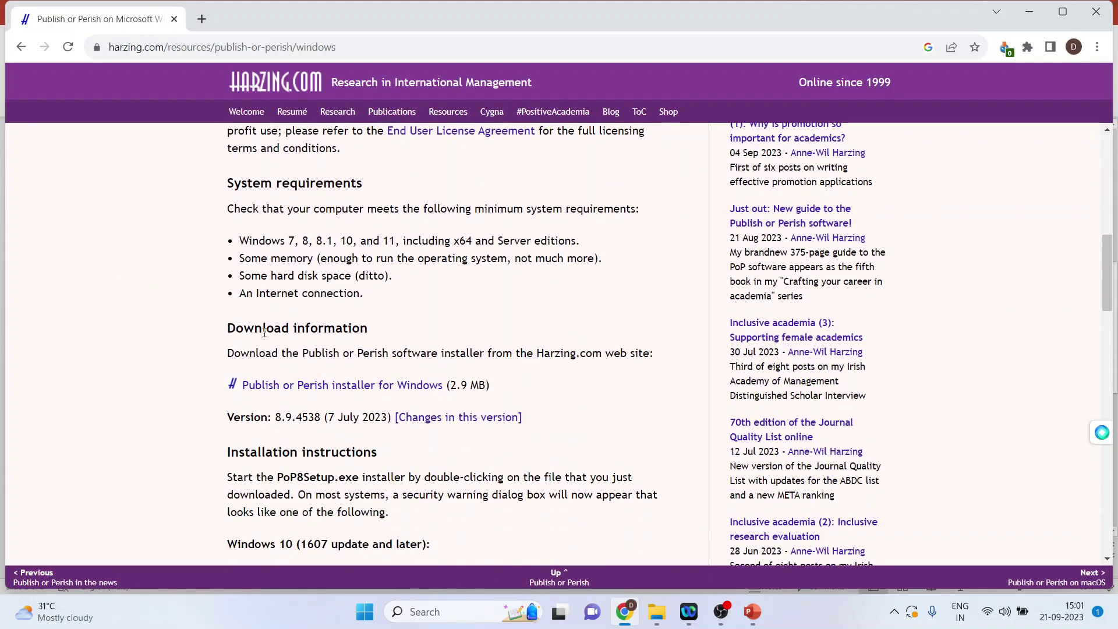
click(368, 385)
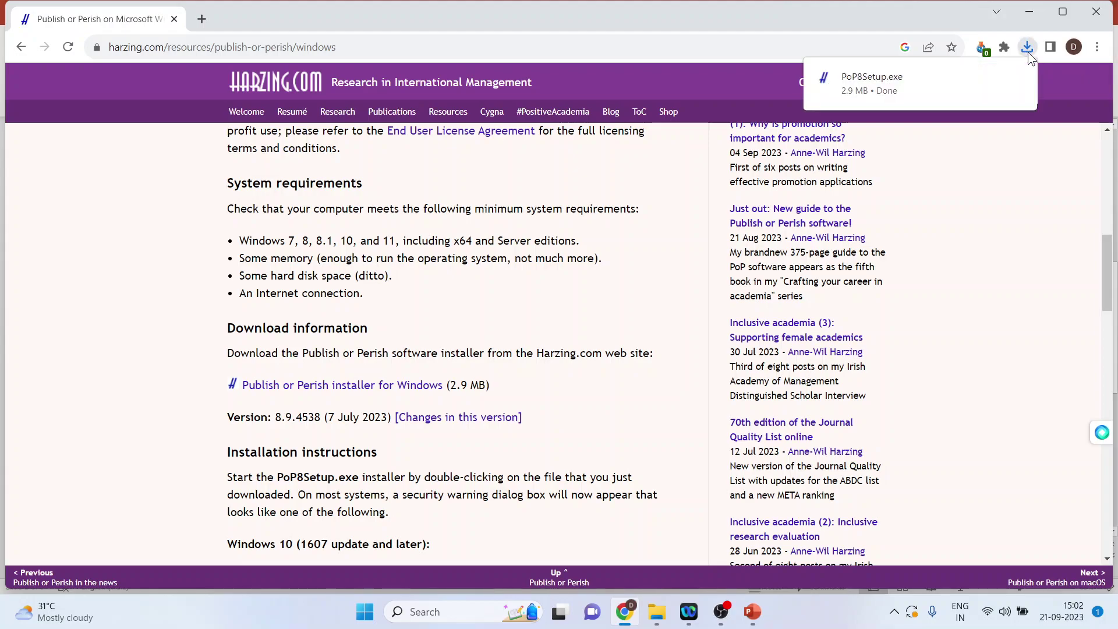
mouse_move(900, 83)
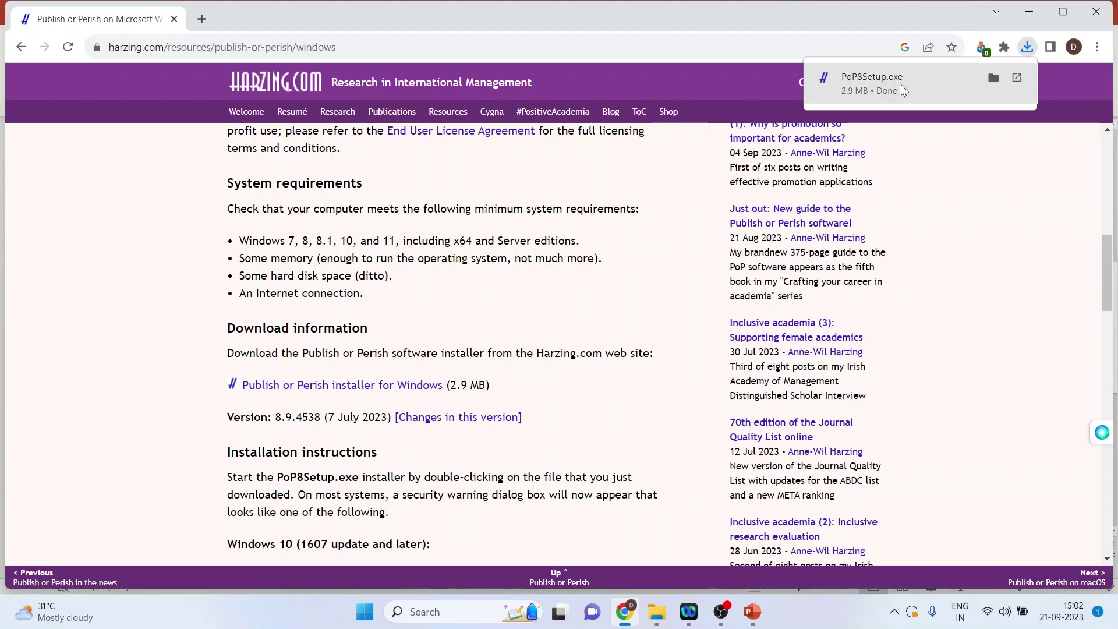
- Launch Publish or Perish 8 from Windows Start search for 'publish'
click(434, 611)
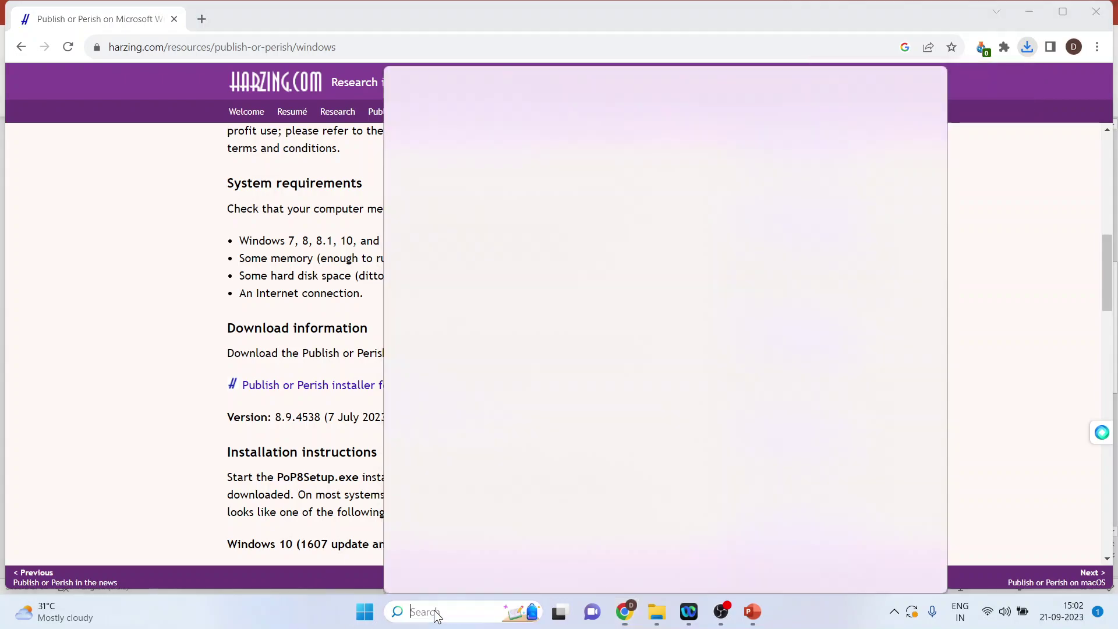
text(pub)
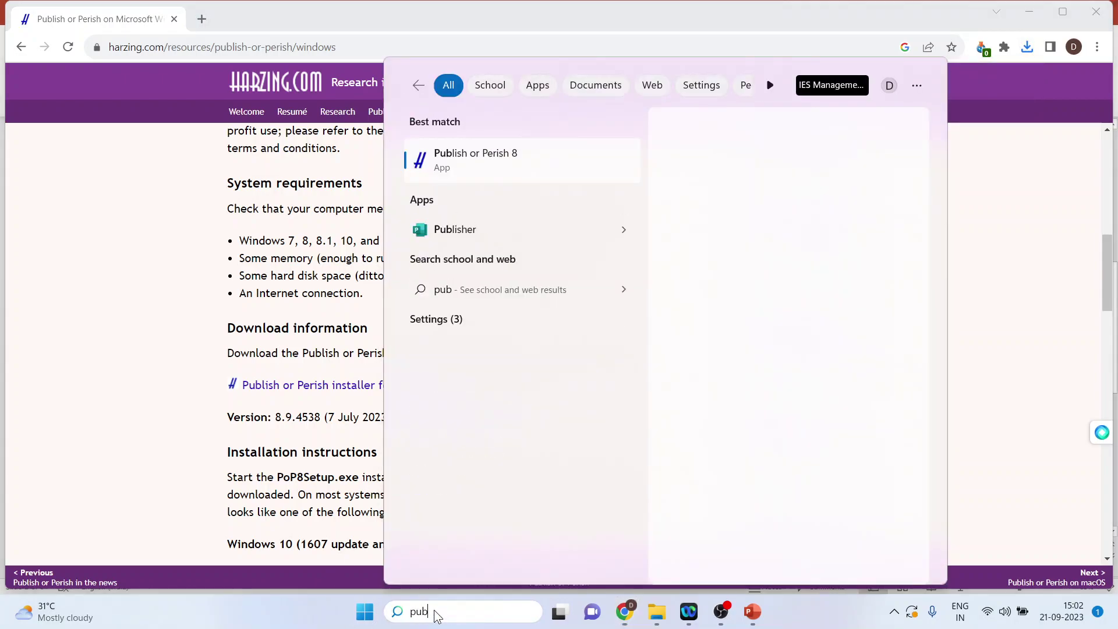
text(lish)
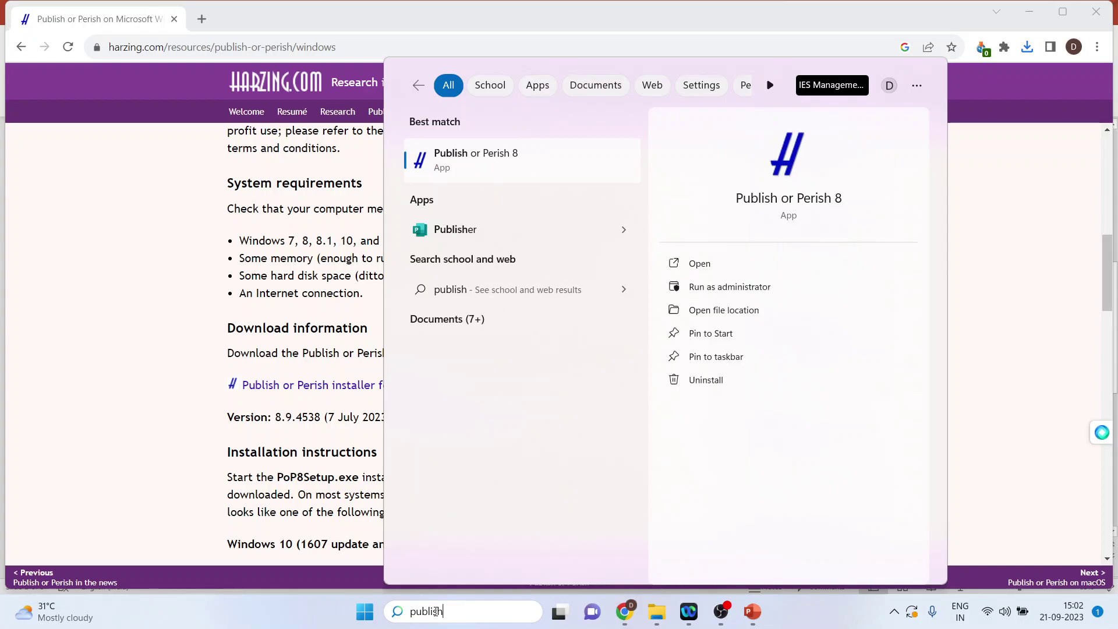
click(761, 203)
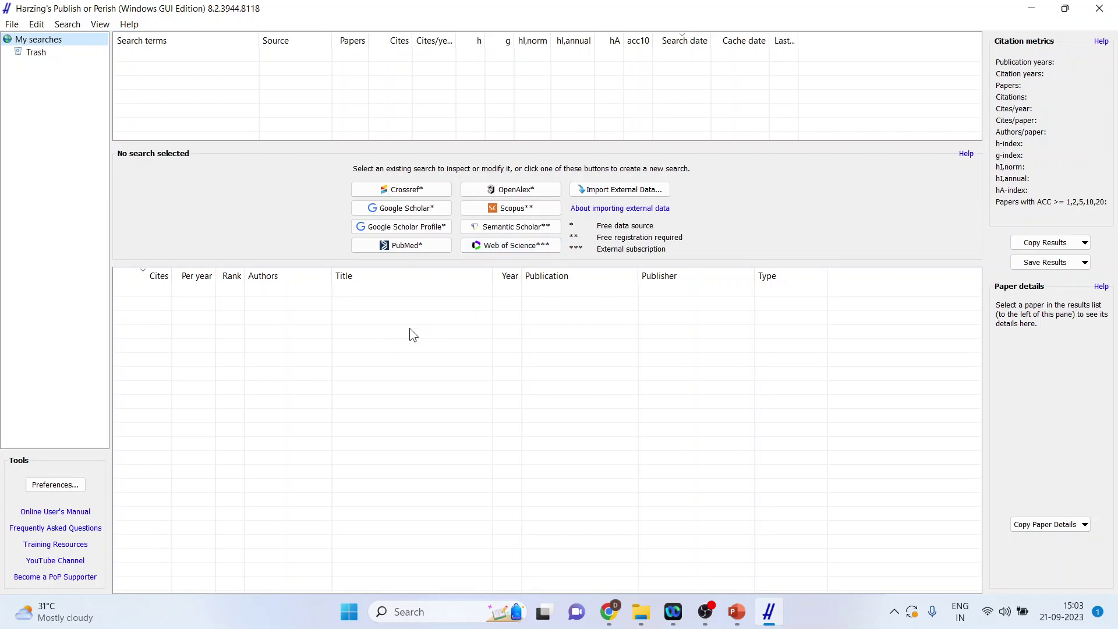
- Create a trial Google Scholar search and review its fields, keeping maximum results at 1000
click(405, 213)
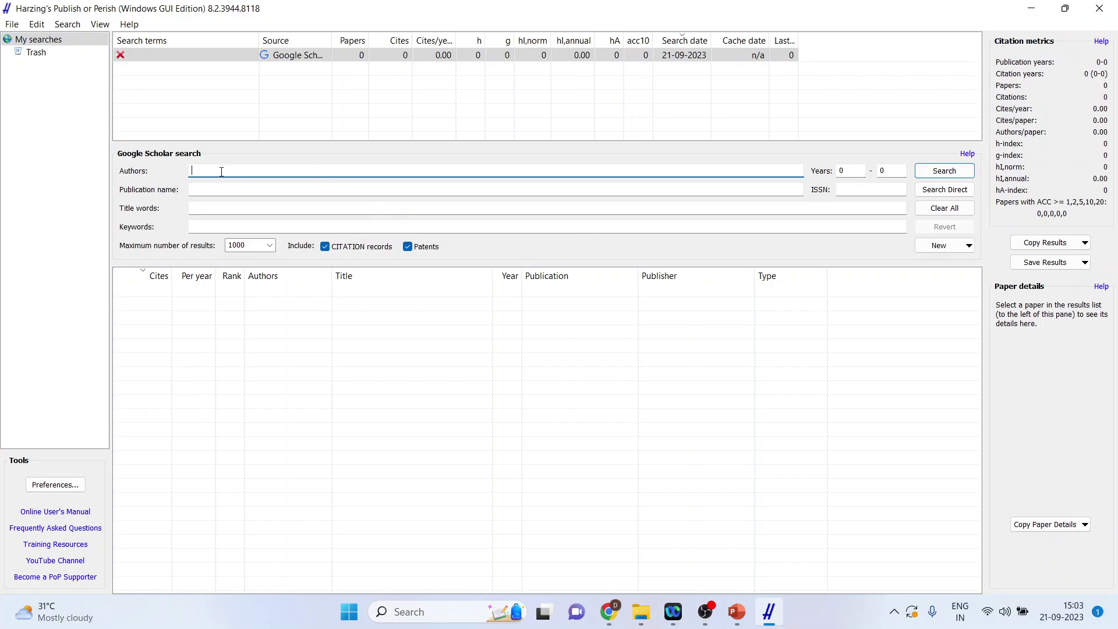
click(198, 190)
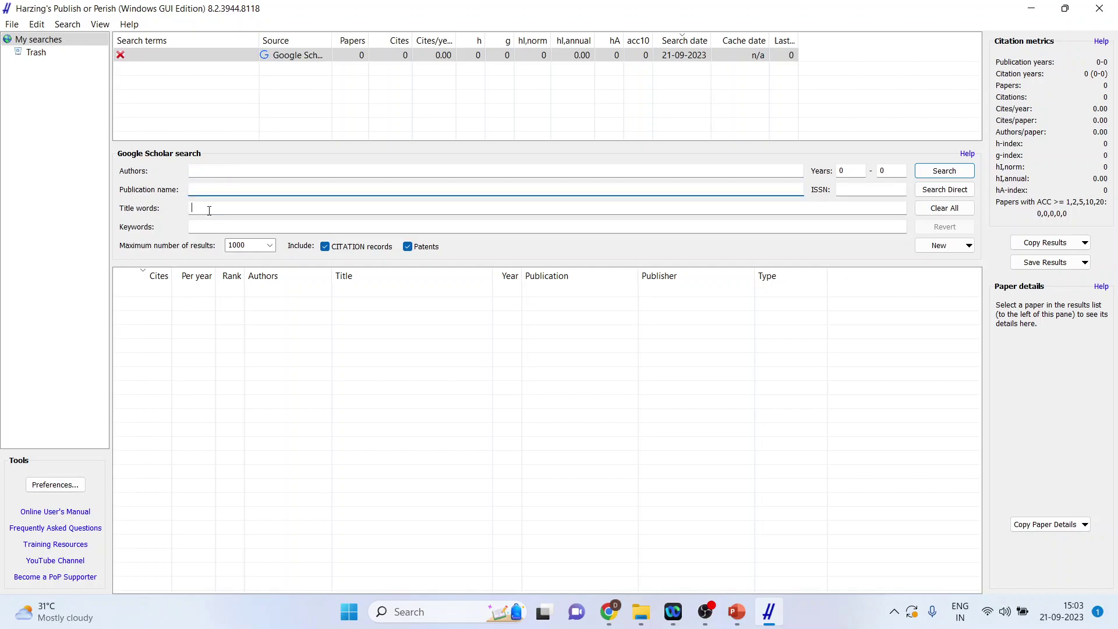
click(209, 210)
click(207, 226)
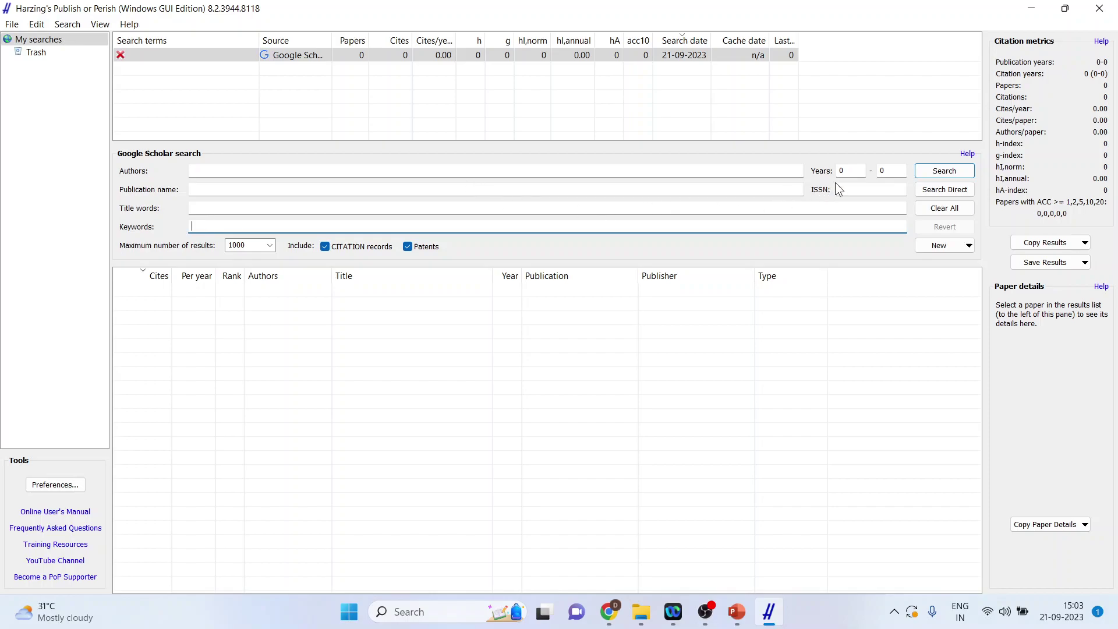
click(853, 171)
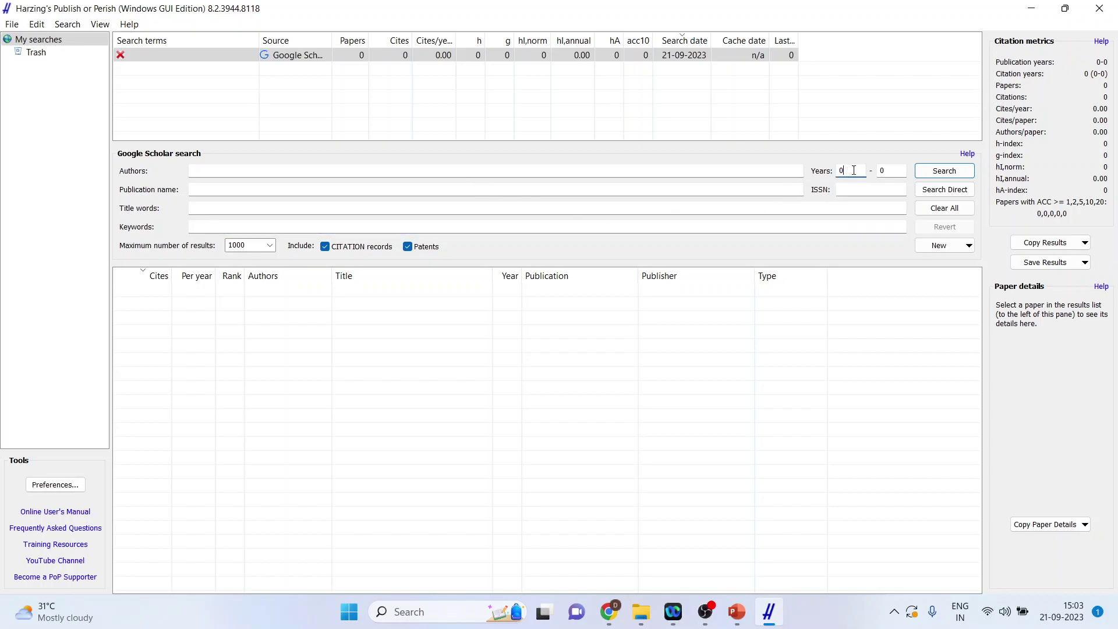
click(893, 172)
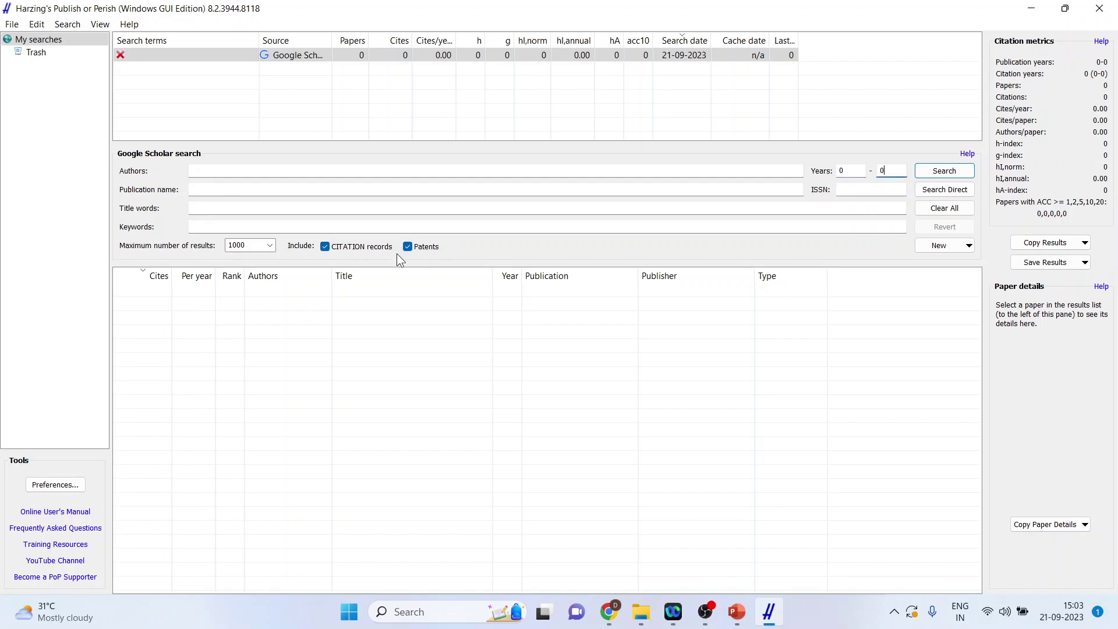
click(270, 248)
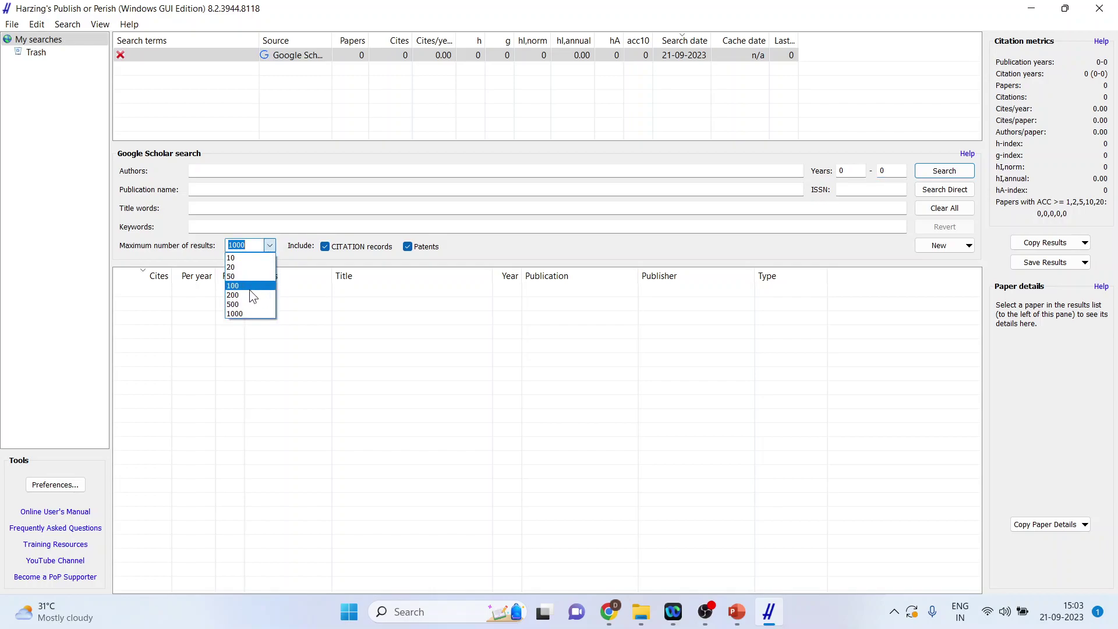
click(385, 330)
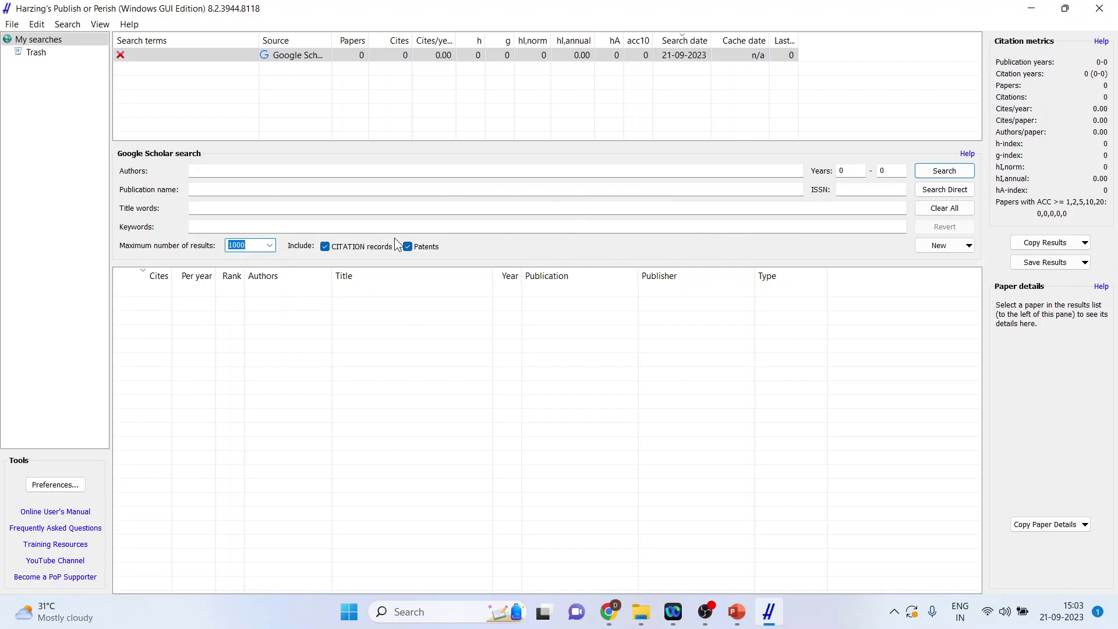
- Delete the empty Google Scholar search from the searches list
click(122, 57)
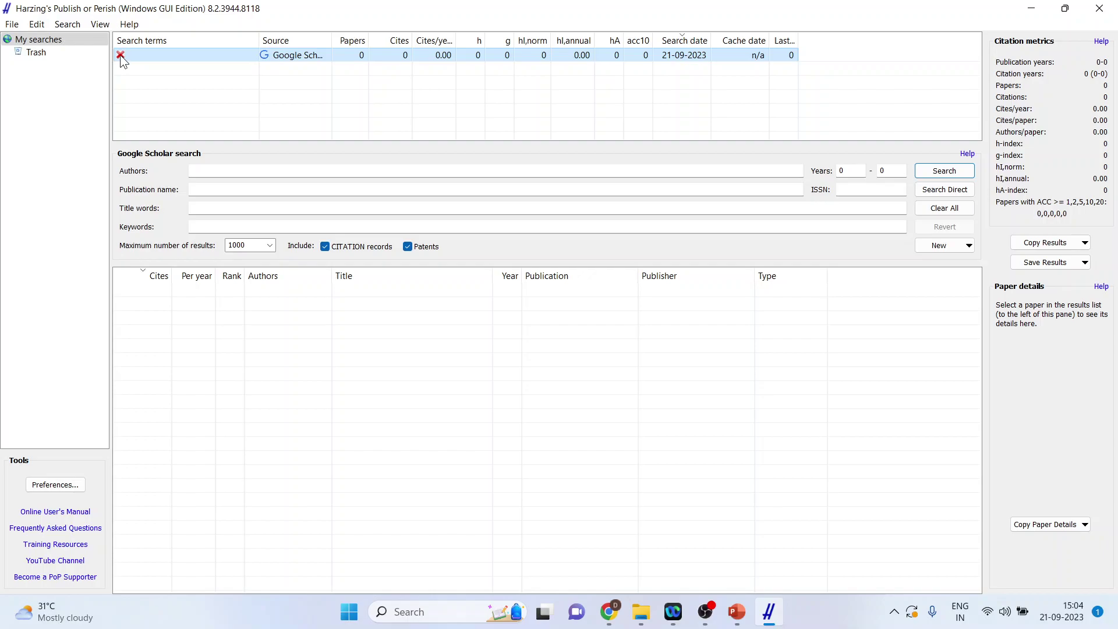
right_click(119, 56)
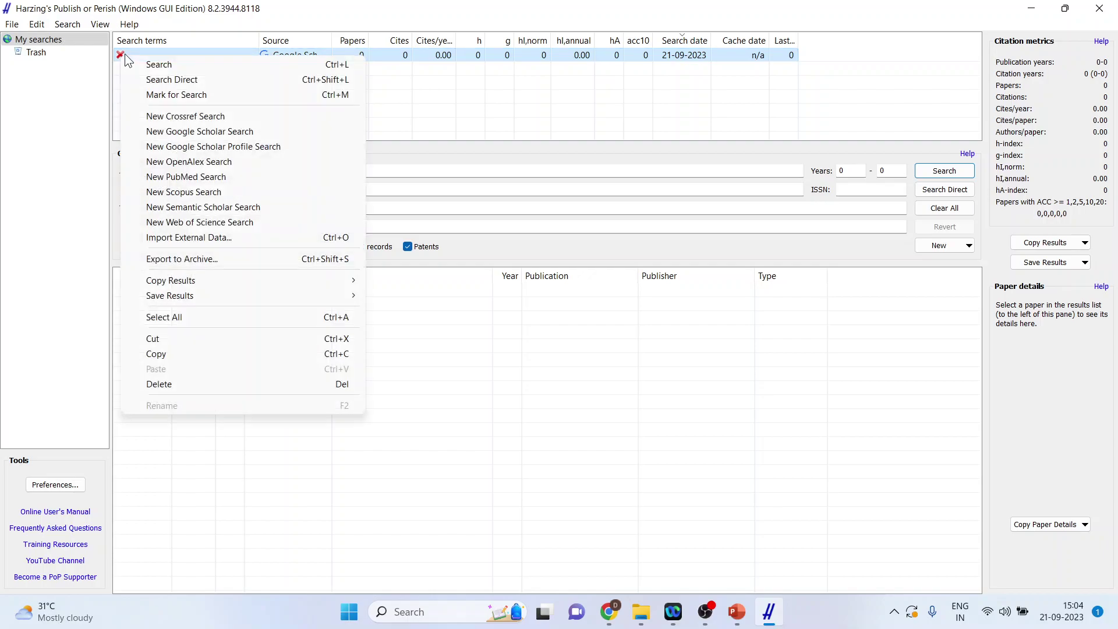
click(210, 384)
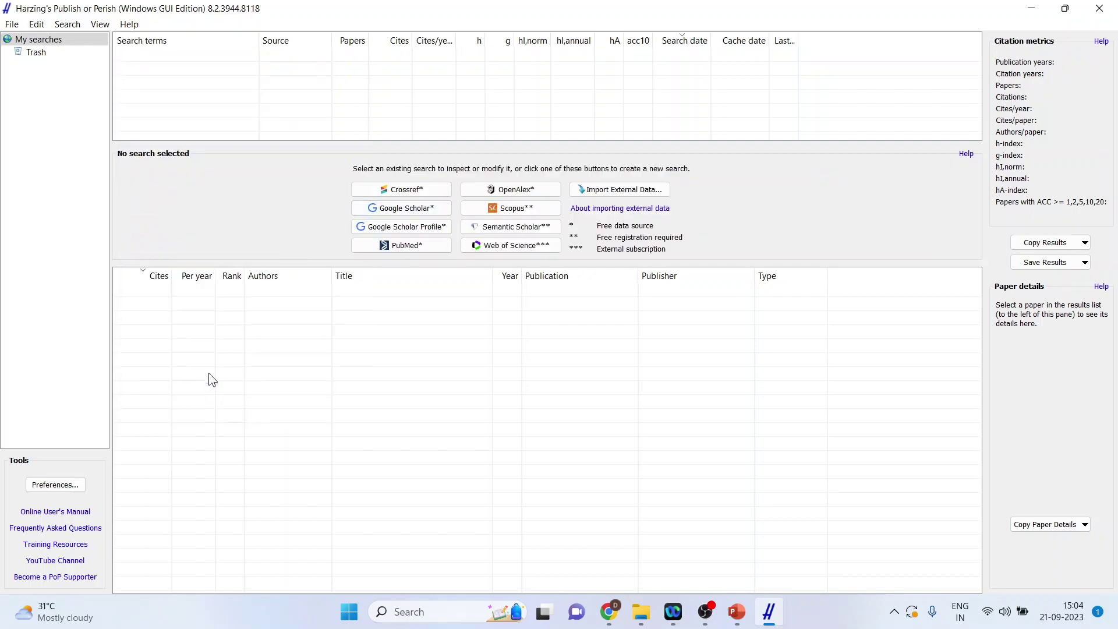
- Run a new OpenAlex search with 'Logistics' as the title words
click(502, 192)
click(236, 209)
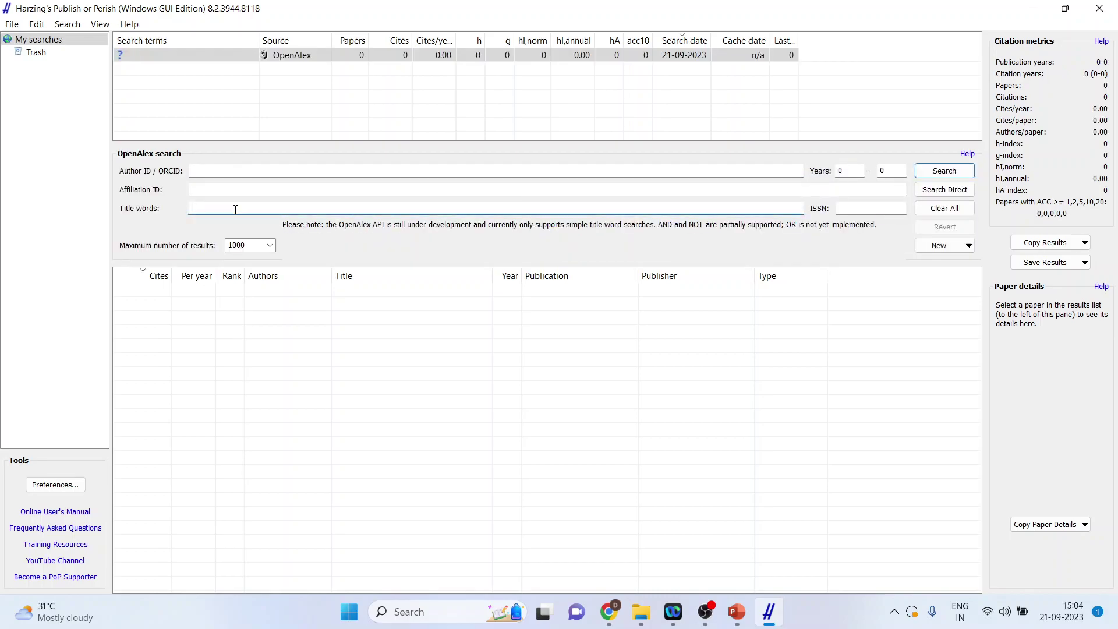
text(Lo)
text(gistics)
key(Return)
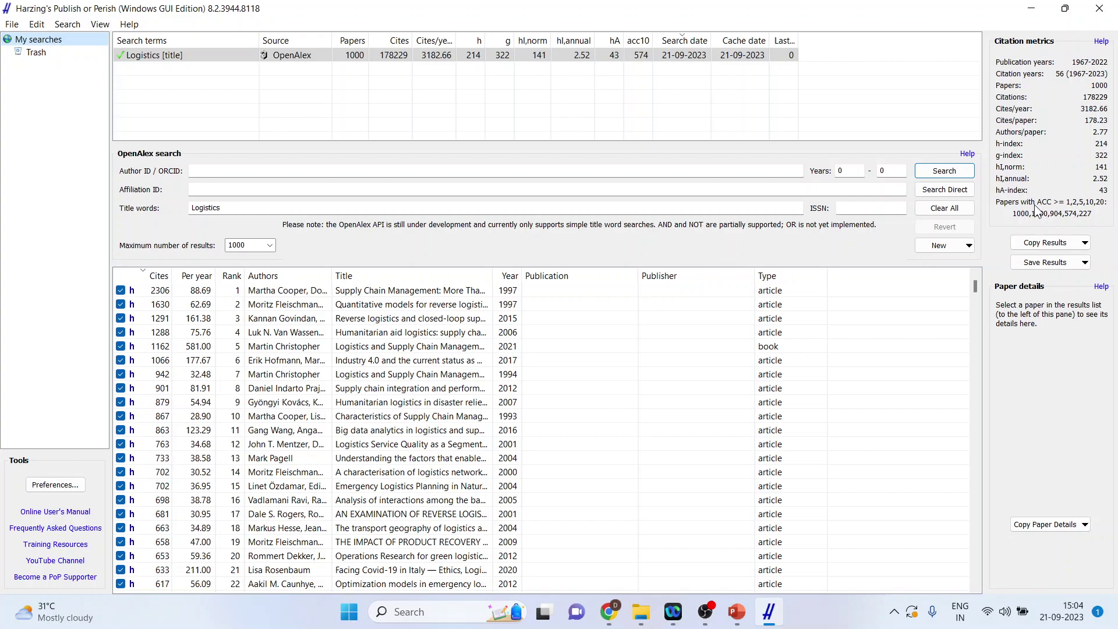
- View the most cited paper's publisher page in Edge, then return to Publish or Perish
click(302, 296)
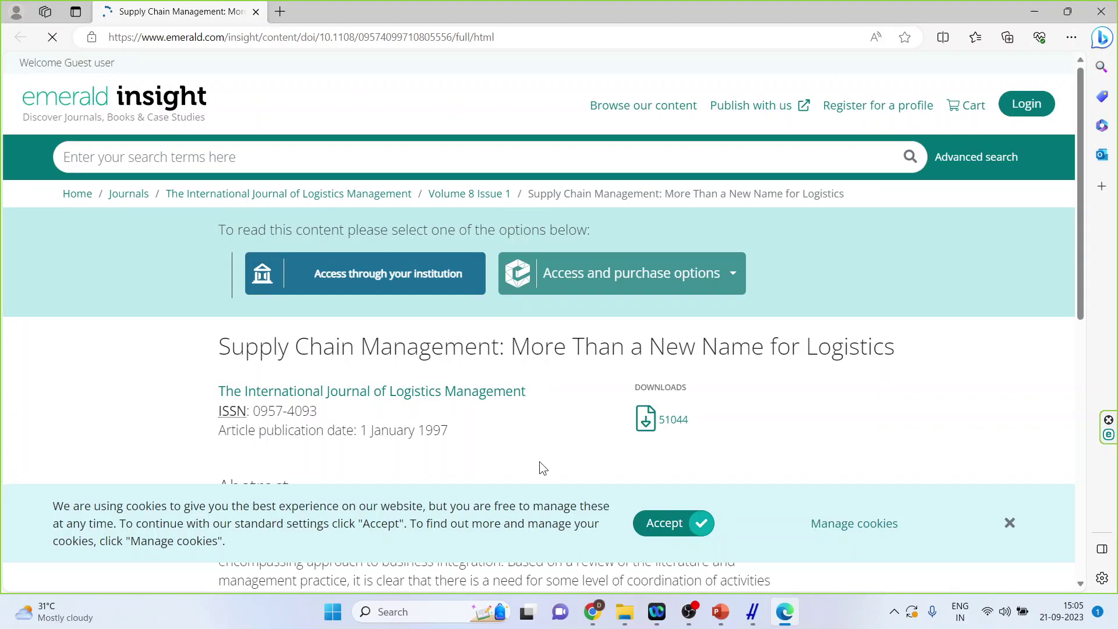
click(753, 614)
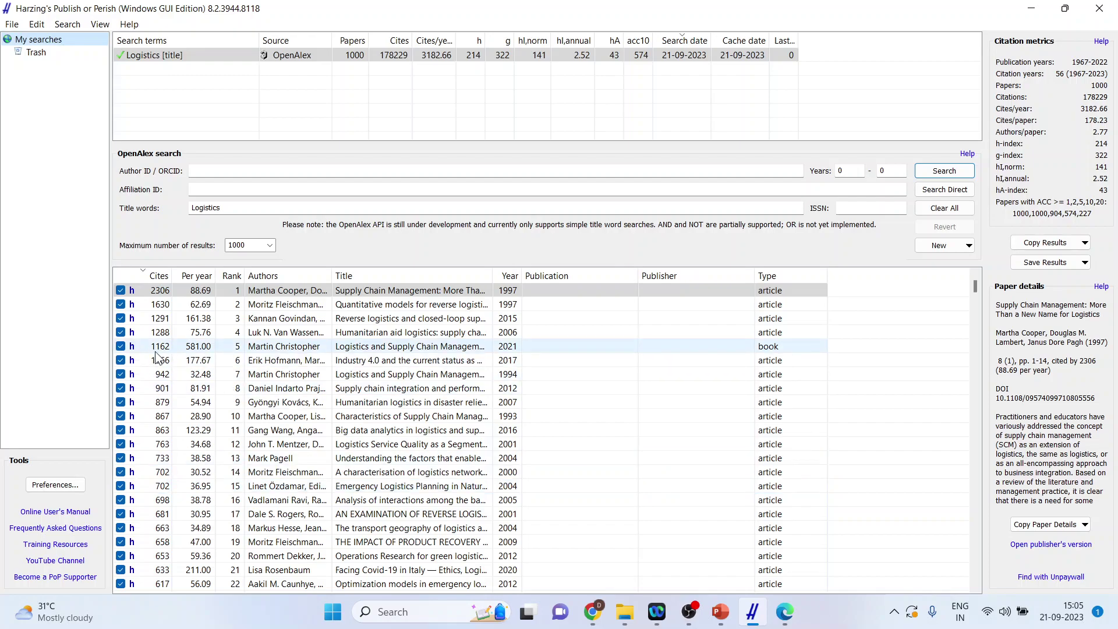
click(143, 273)
click(142, 273)
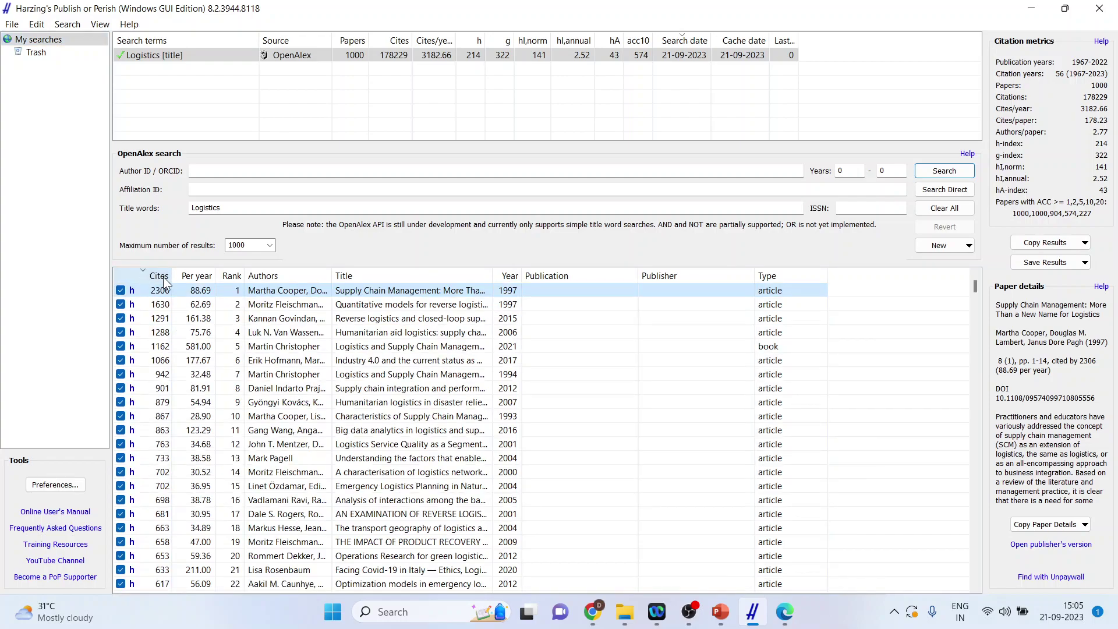
click(206, 278)
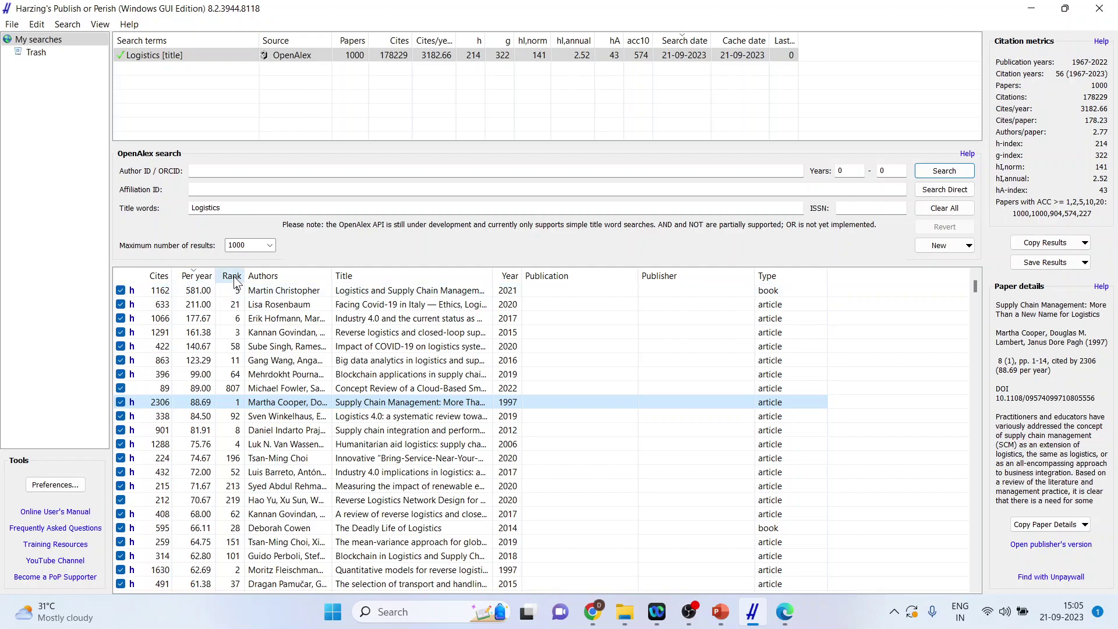
click(233, 278)
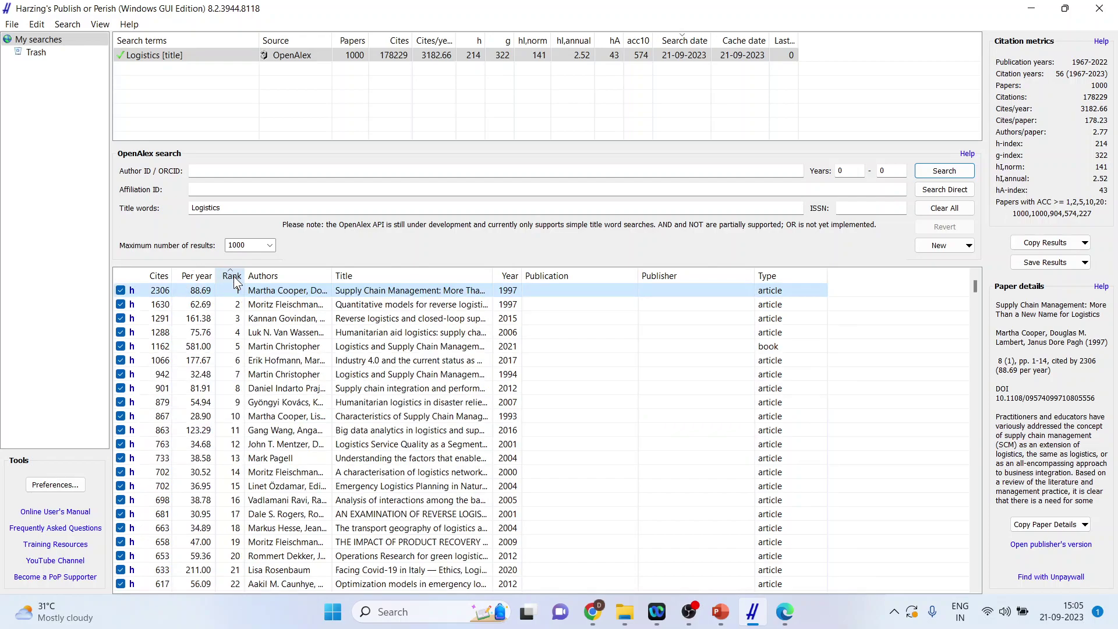
click(233, 277)
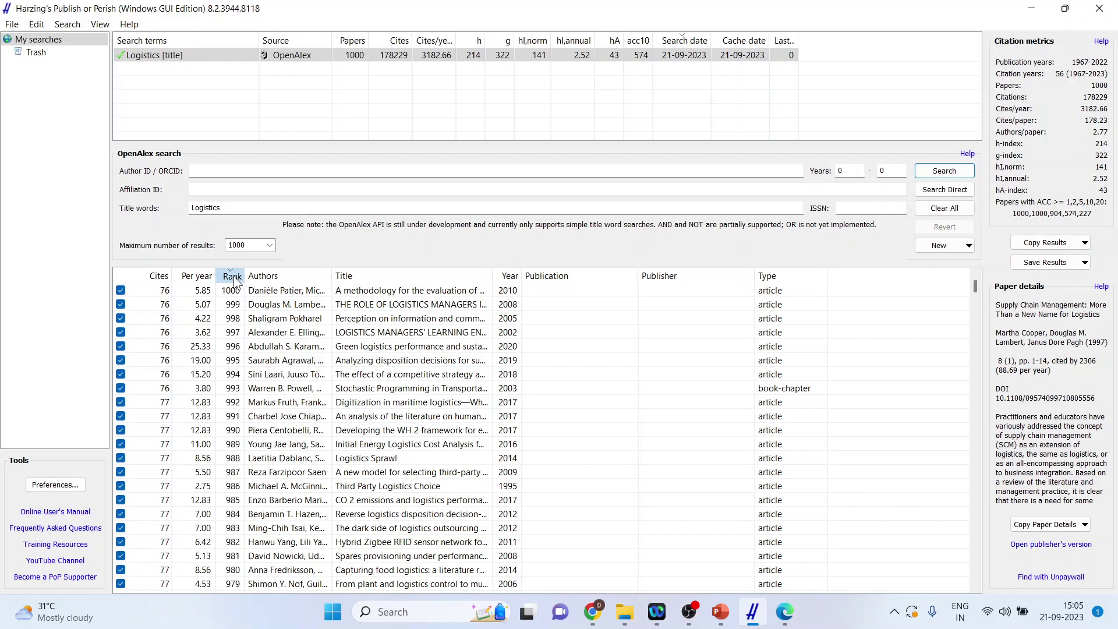
click(233, 278)
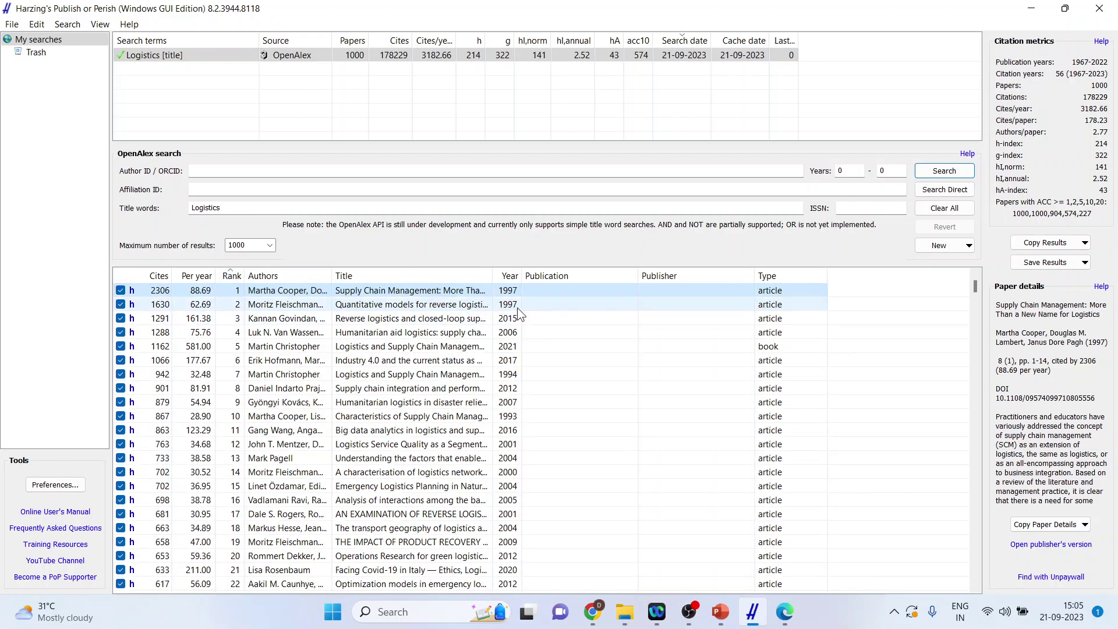
- Sort by year and exclude the 1978 Alexander the Great book, 1987 Strategic Logistics Management and 1987 bulk relief supplies paper
click(515, 276)
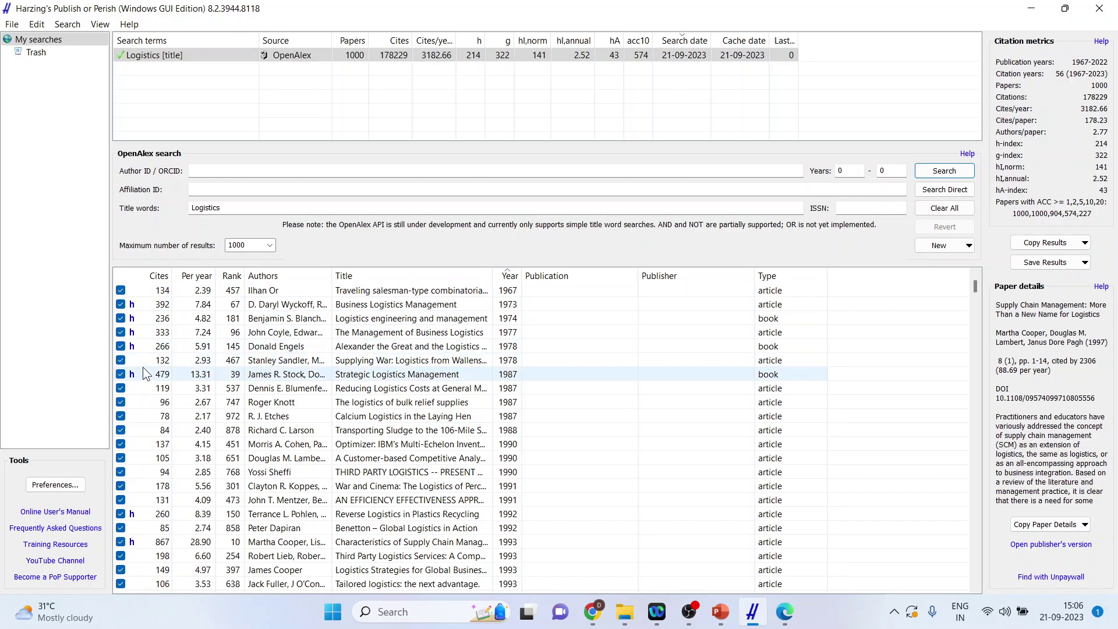
click(121, 346)
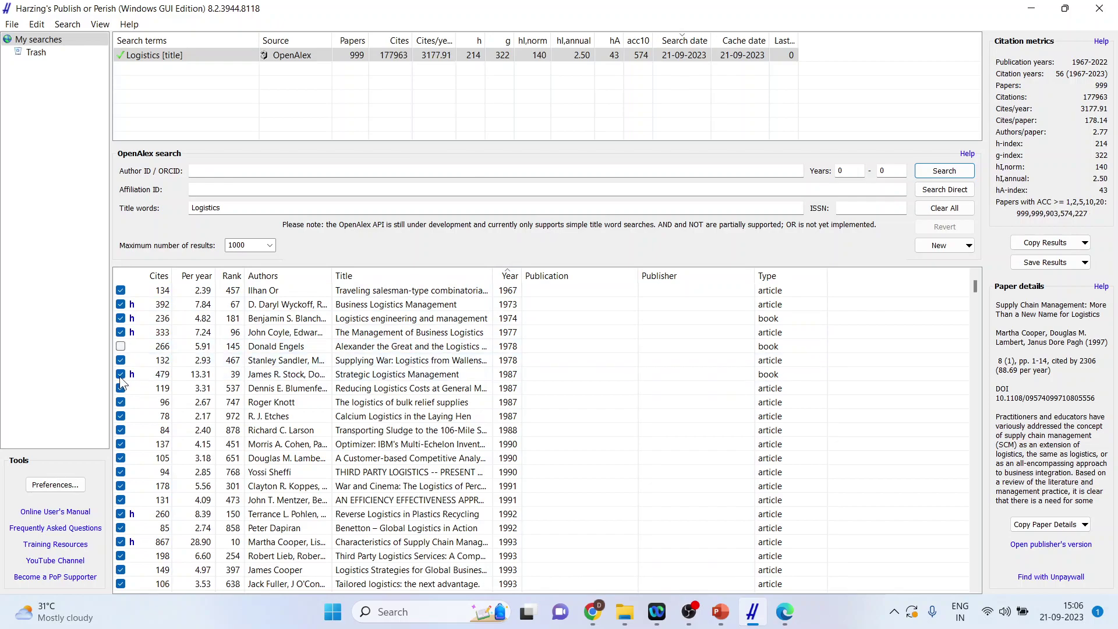
click(121, 375)
click(121, 402)
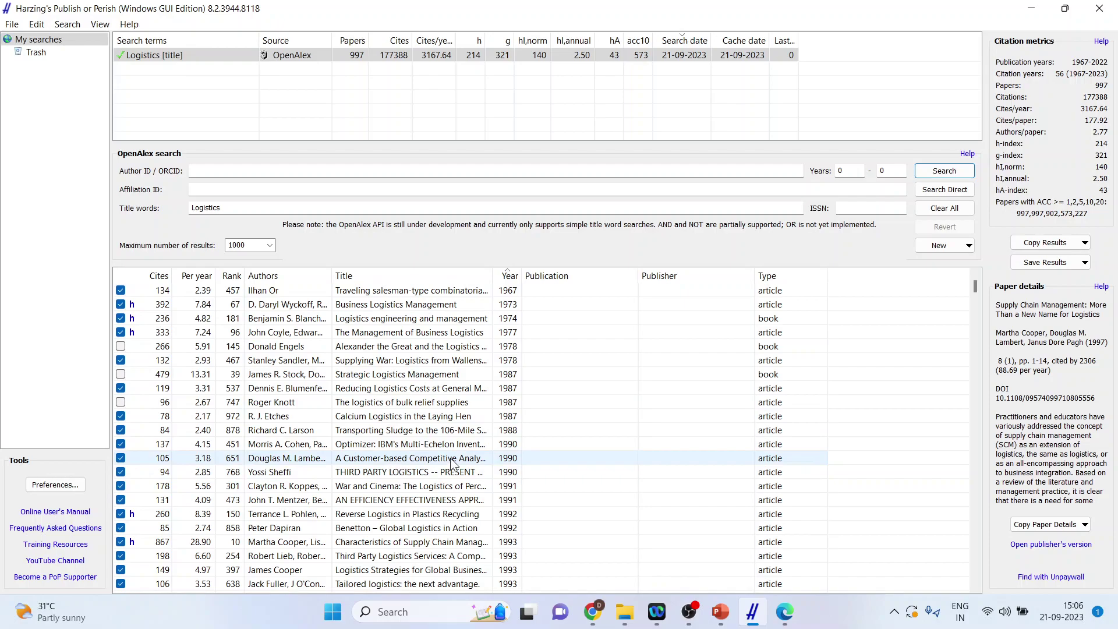
- Show the Save Results export formats, including CSV and BibTeX
click(1085, 262)
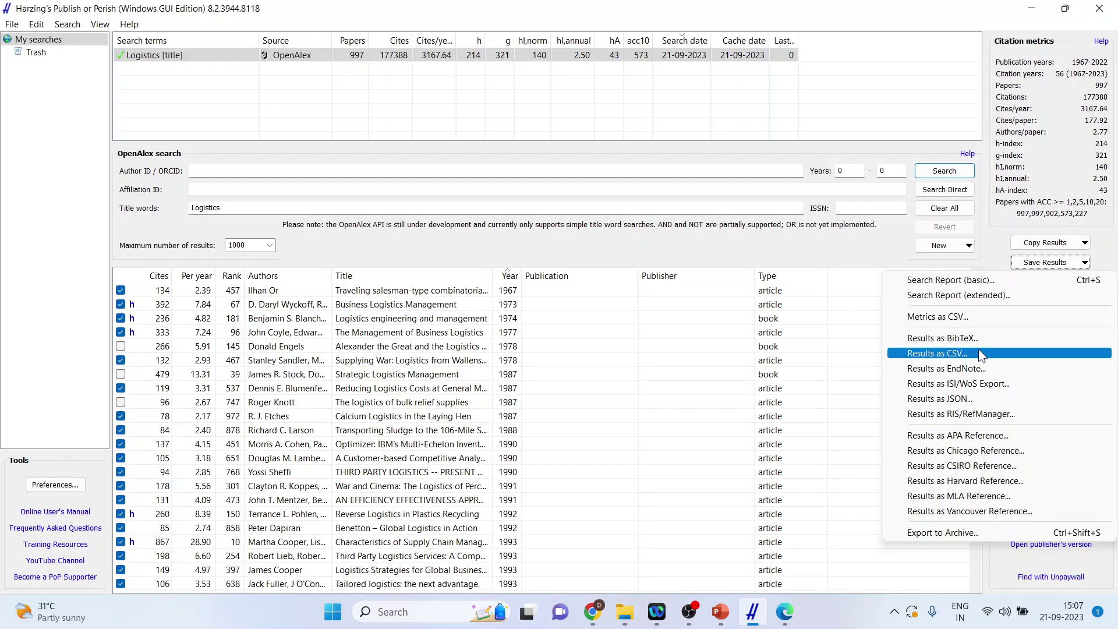
- Return to PowerPoint and show the final slide 3 of 3
click(732, 617)
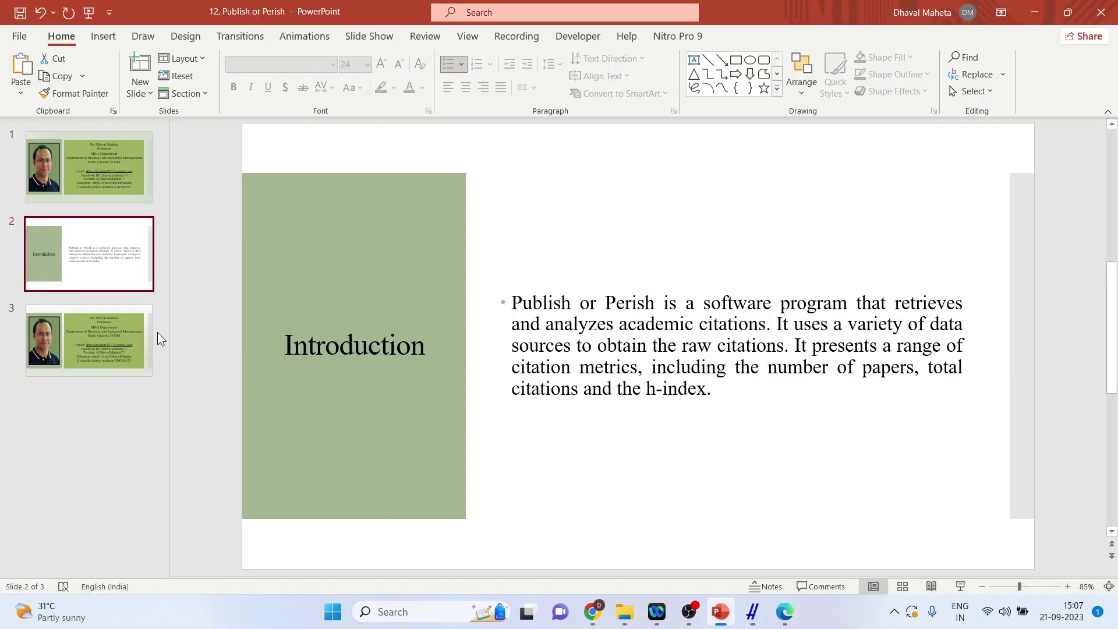
click(125, 326)
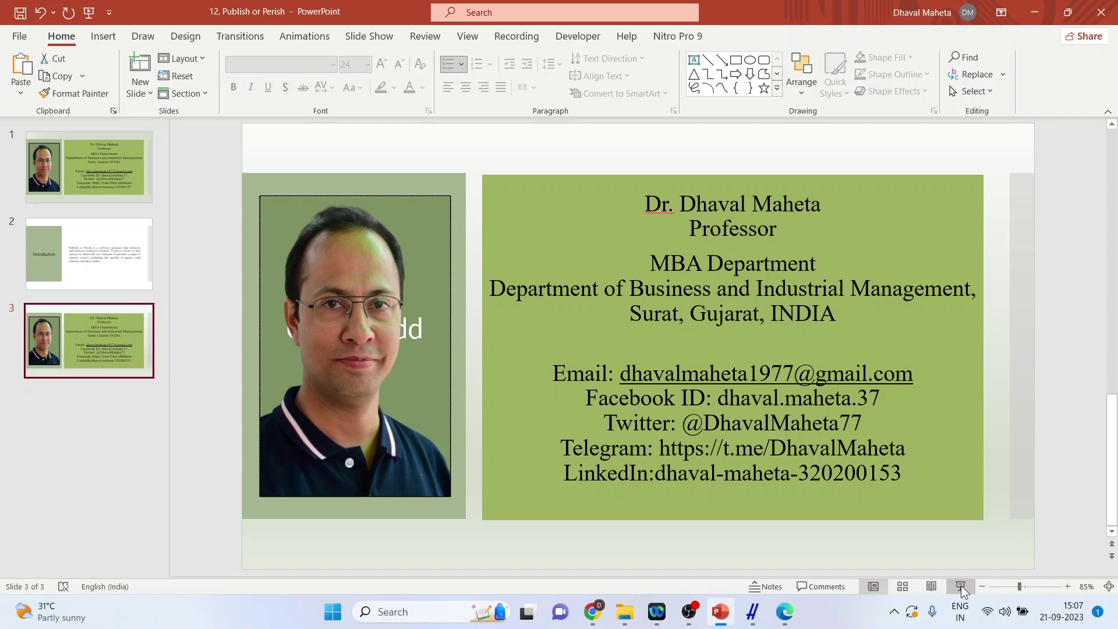